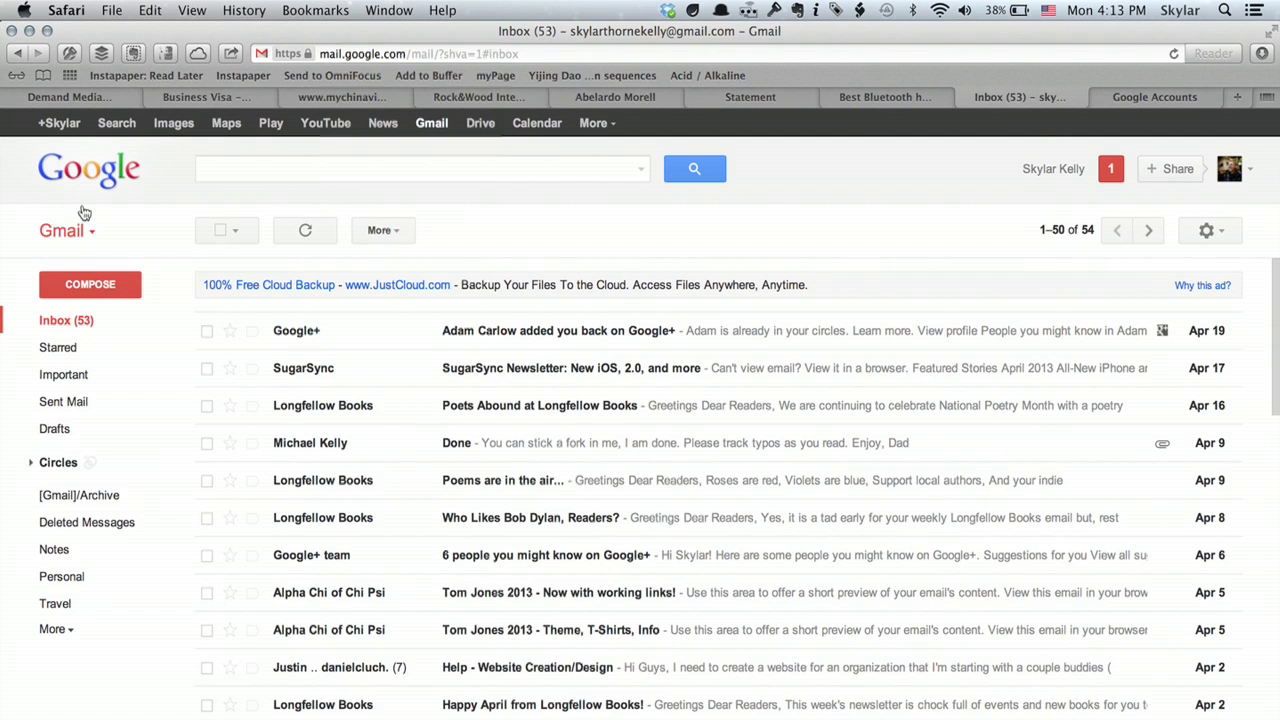
Switch from Gmail to Contacts and start exporting all 11 contacts as vCard
click(80, 238)
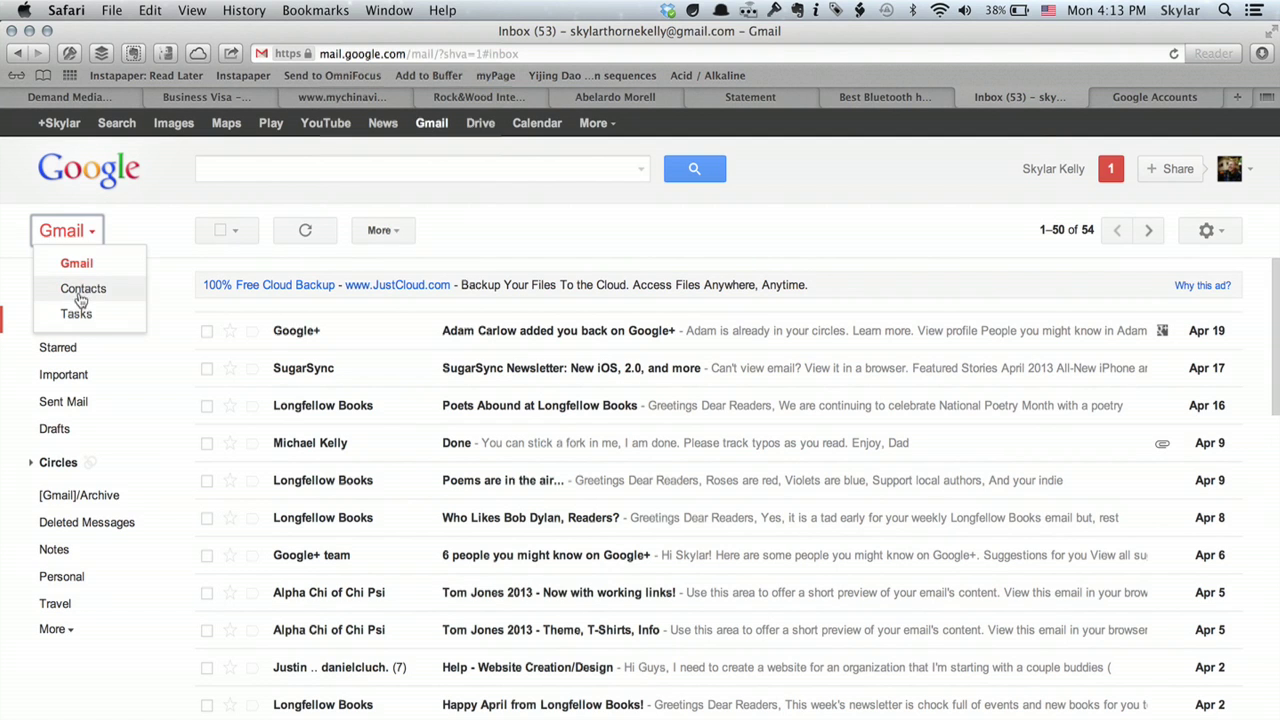
click(83, 289)
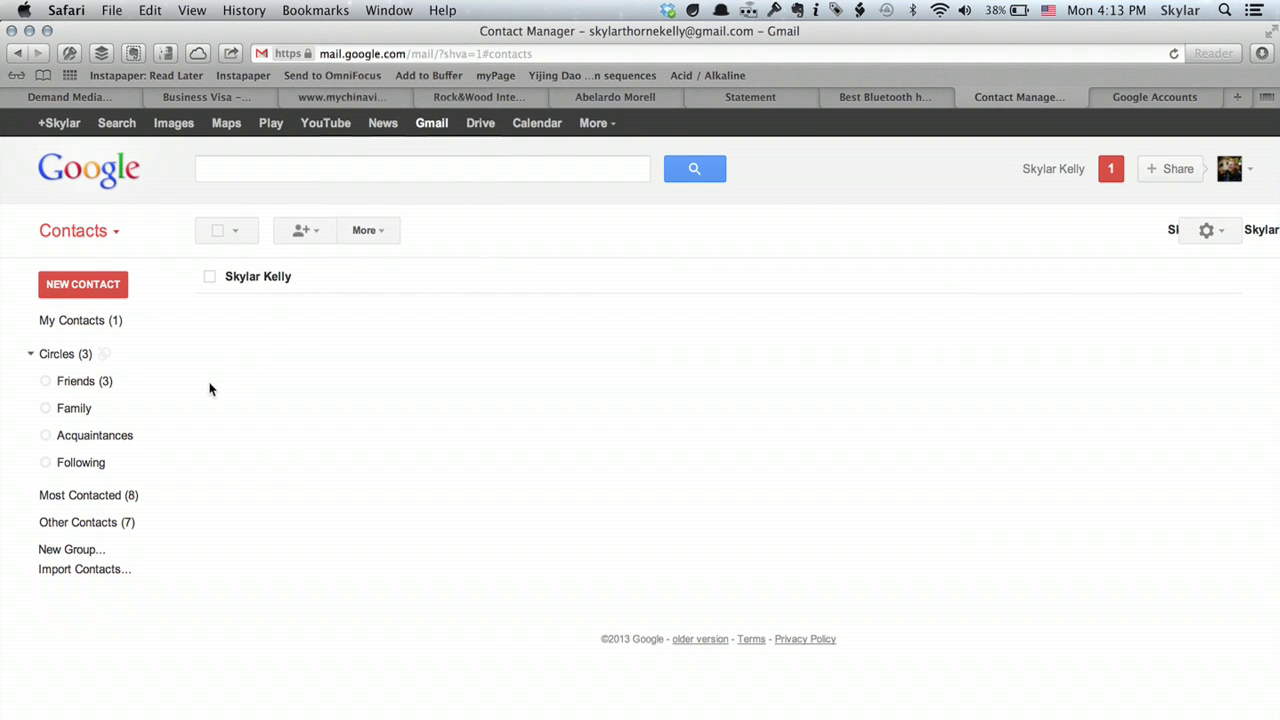
click(370, 230)
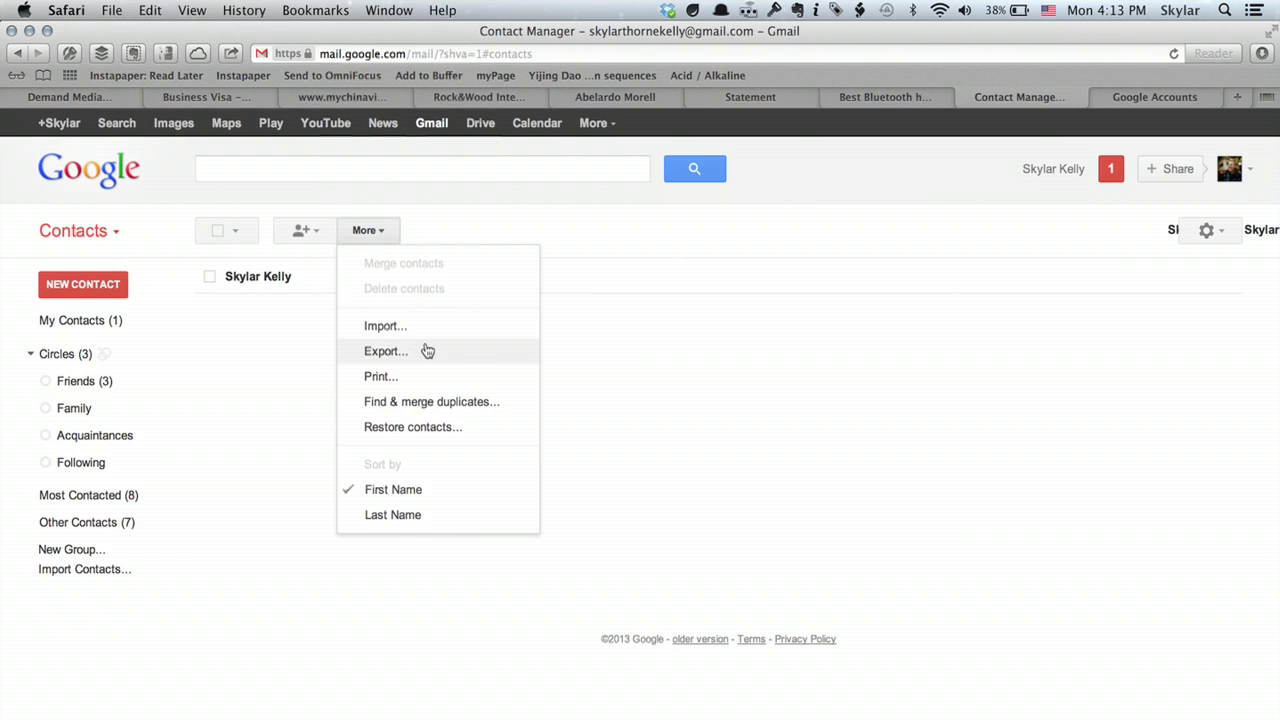
click(386, 351)
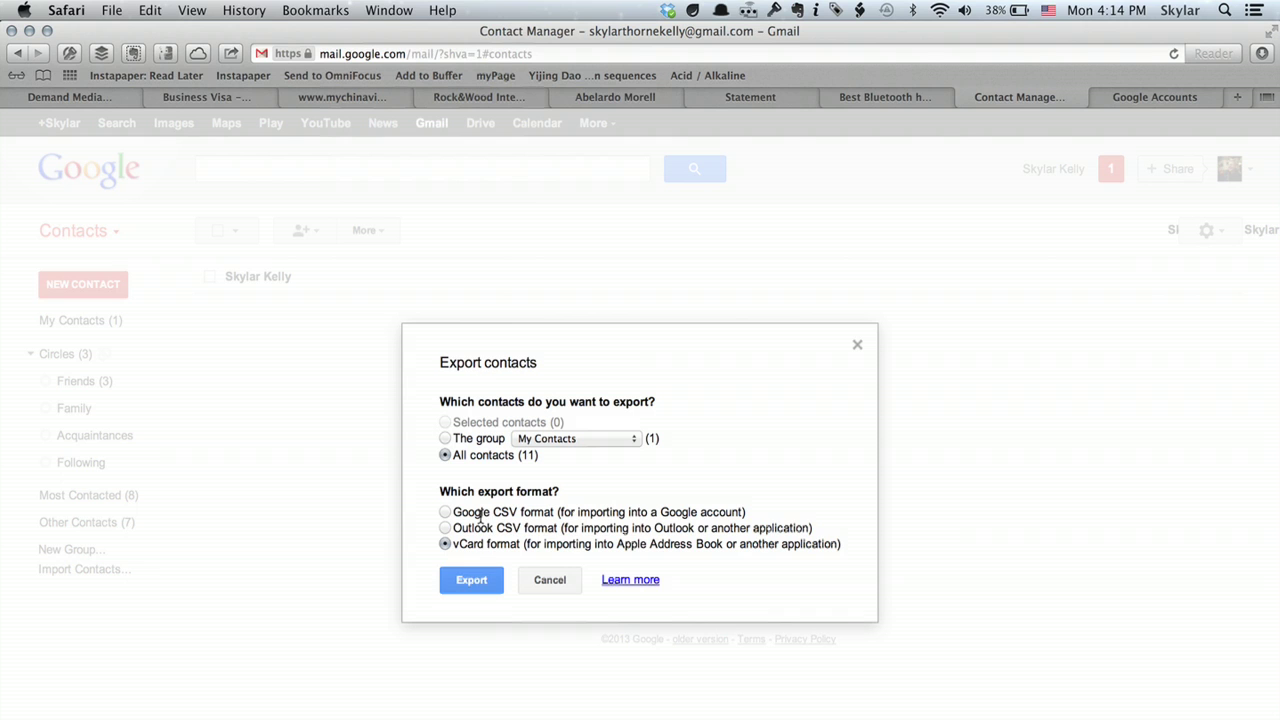
Export the contacts and open the downloaded contacts.vcf in Mac Contacts
click(472, 580)
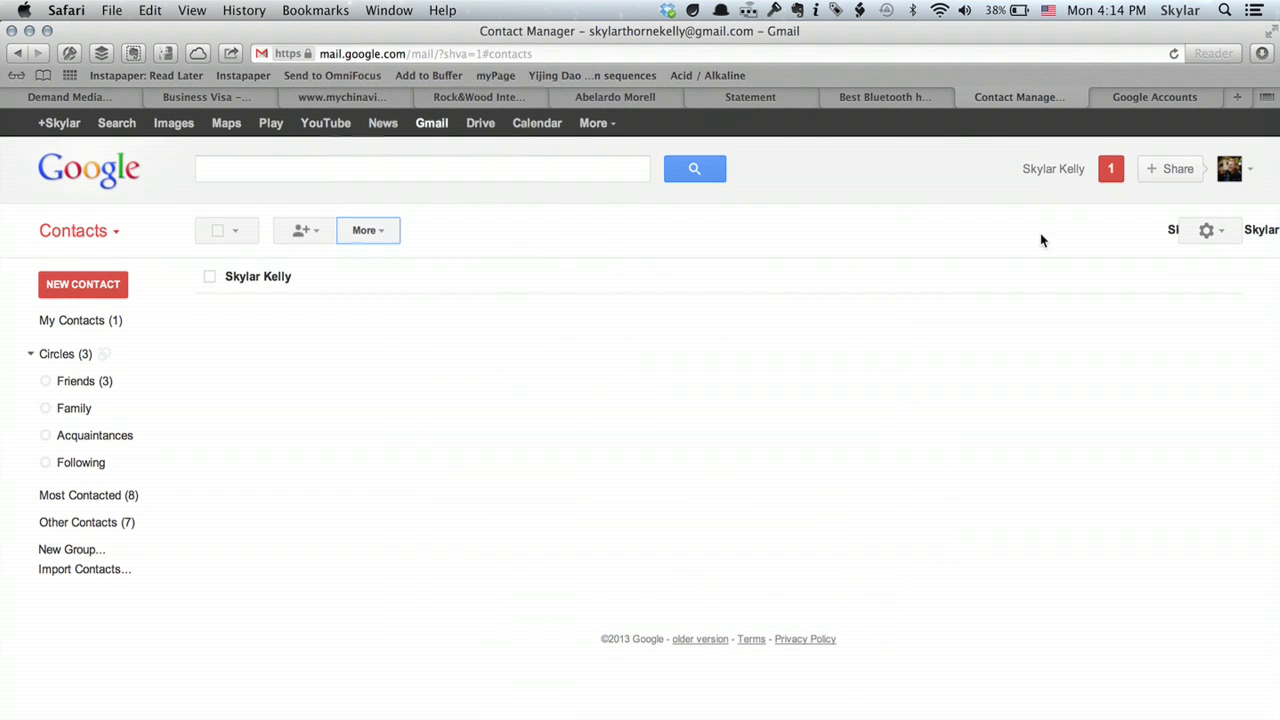
click(1263, 54)
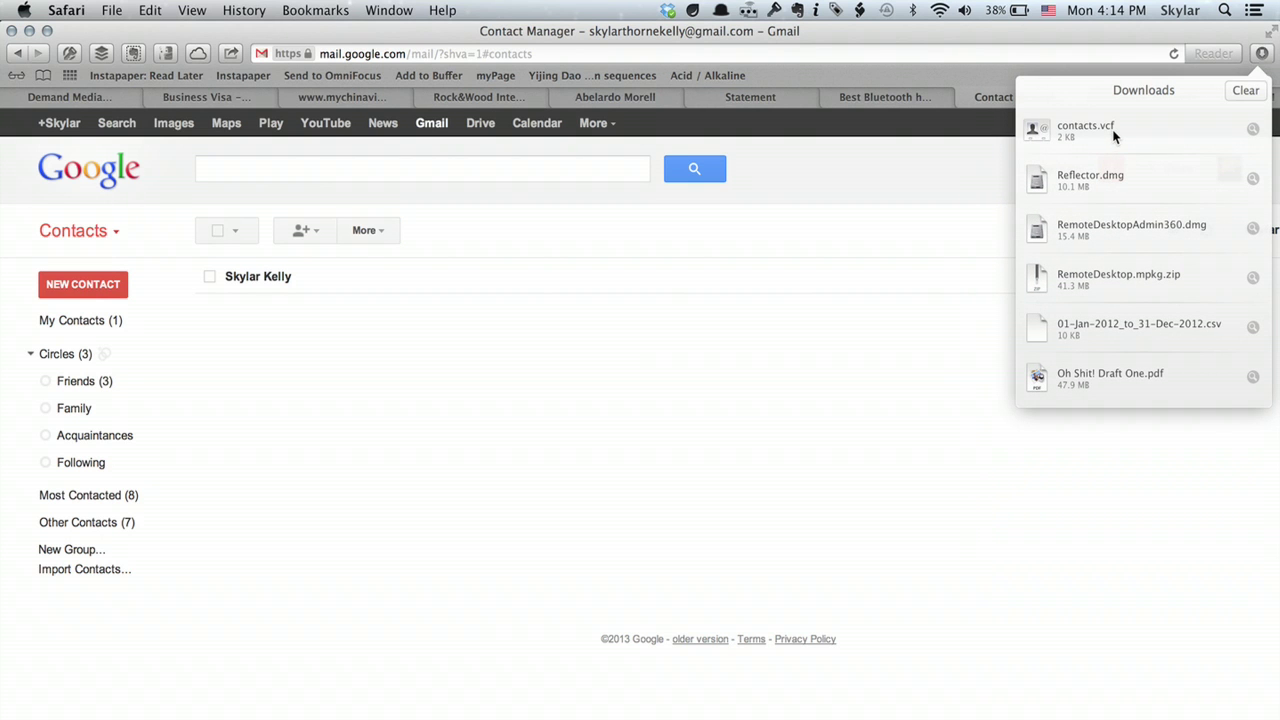
double_click(1085, 130)
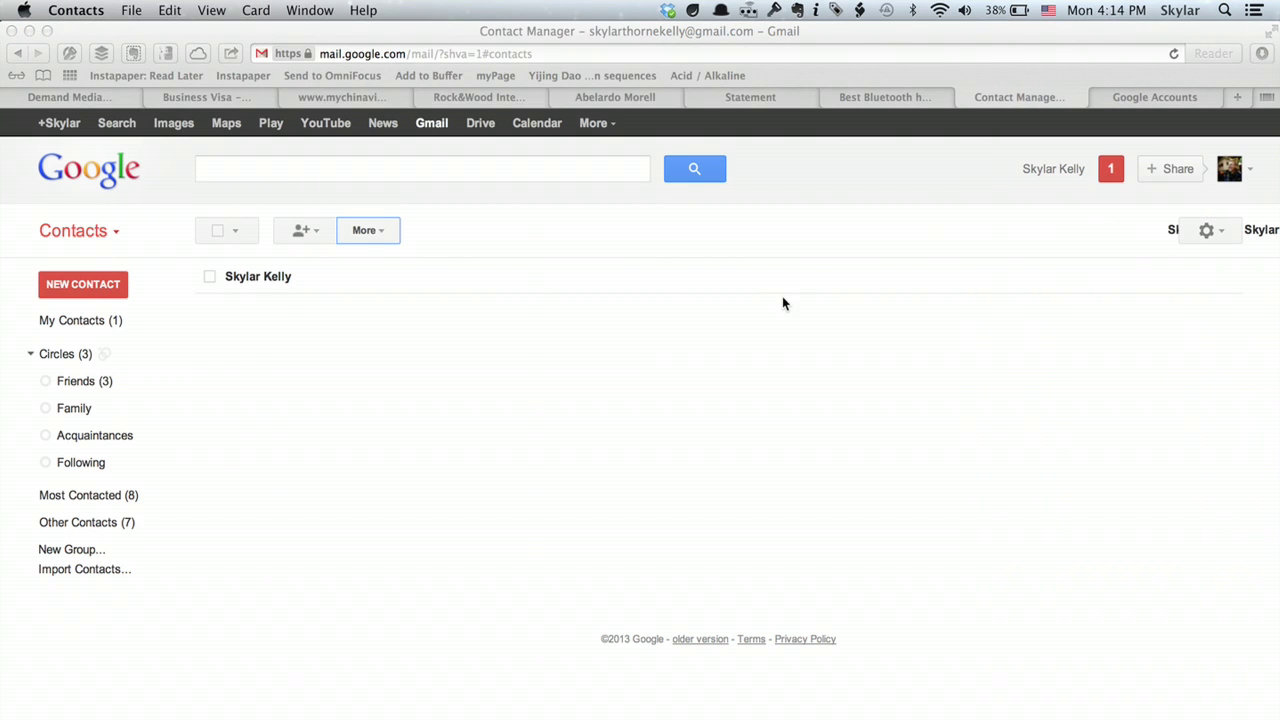